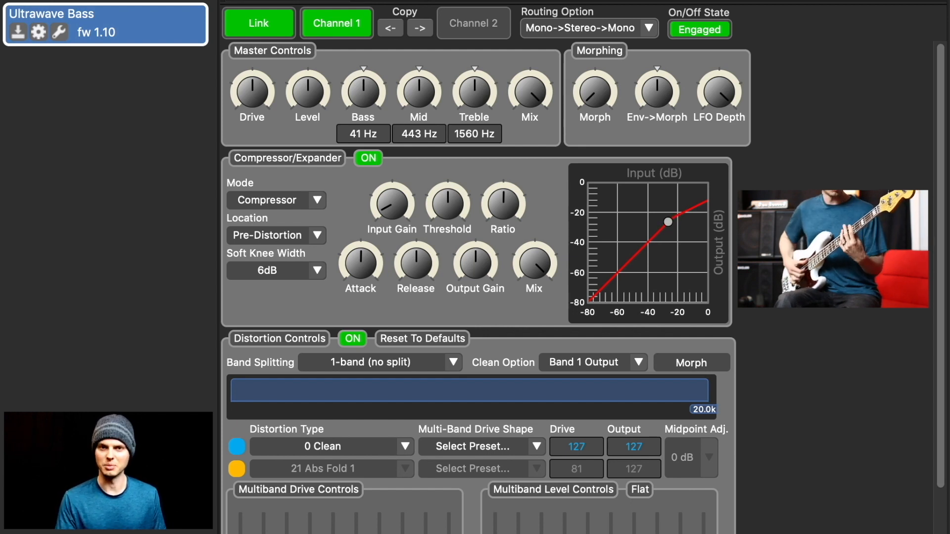
Step: Try the Expander mode in the Compressor/Expander section and return the mode to Compressor
{"action": "left_click", "coordinate": [318, 200]}
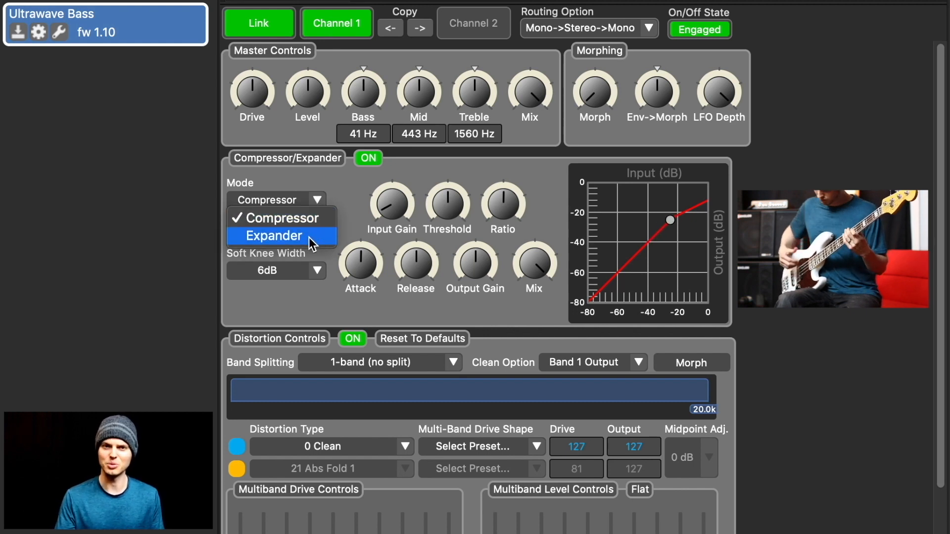
{"action": "left_click", "coordinate": [310, 237]}
{"action": "left_click", "coordinate": [321, 203]}
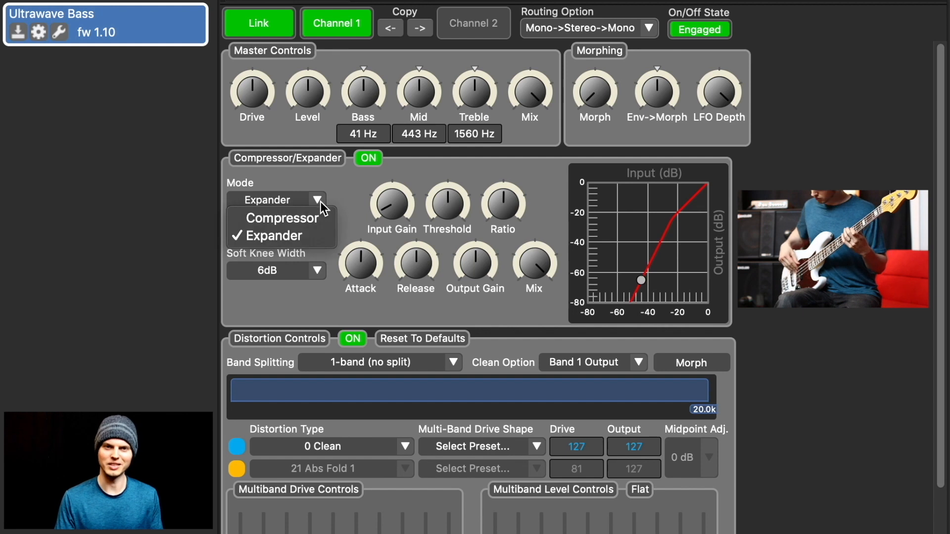
{"action": "left_click", "coordinate": [314, 217]}
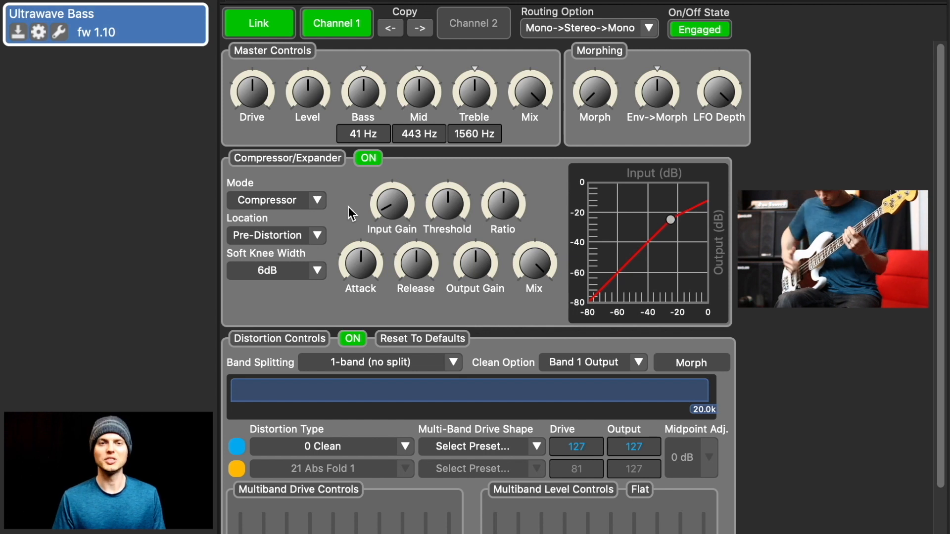
Step: Turn the compressor's output gain down to minimum and bring it back up to about 52
{"action": "left_click_drag", "start_coordinate": [530, 313], "coordinate": [539, 203]}
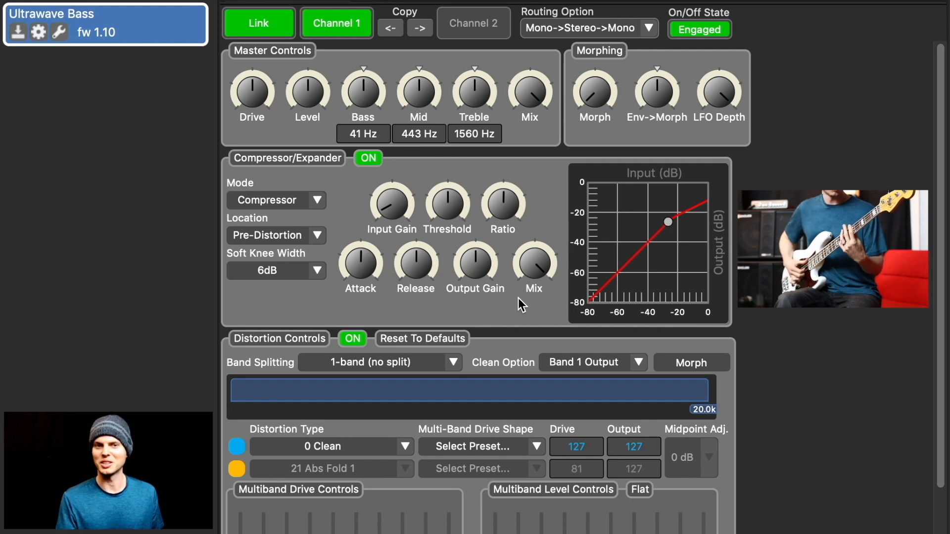
{"action": "left_click_drag", "start_coordinate": [471, 263], "coordinate": [486, 379]}
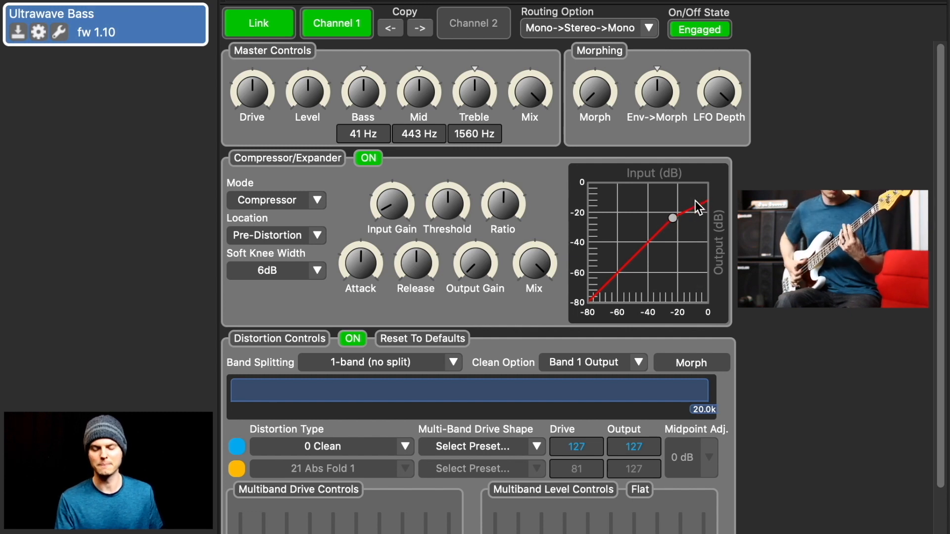
{"action": "mouse_move", "coordinate": [399, 204]}
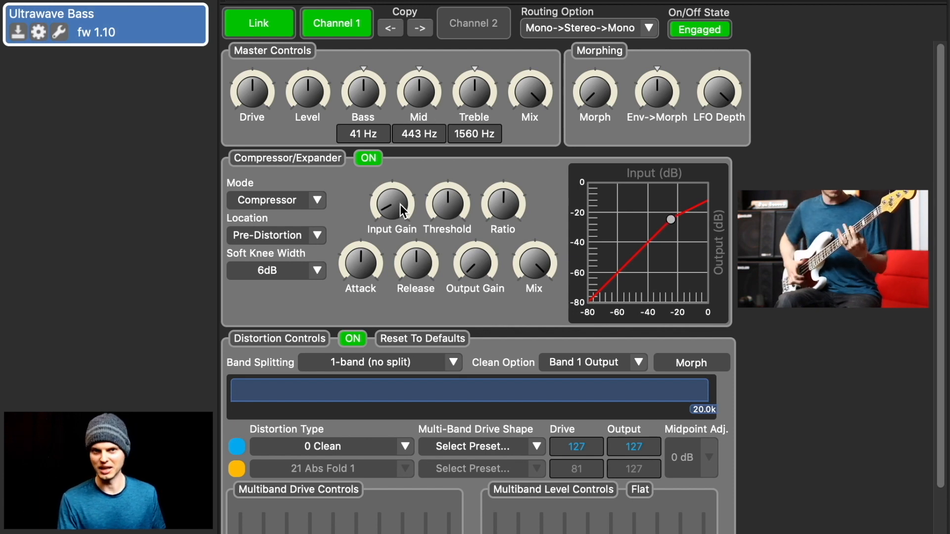
{"action": "mouse_move", "coordinate": [473, 262]}
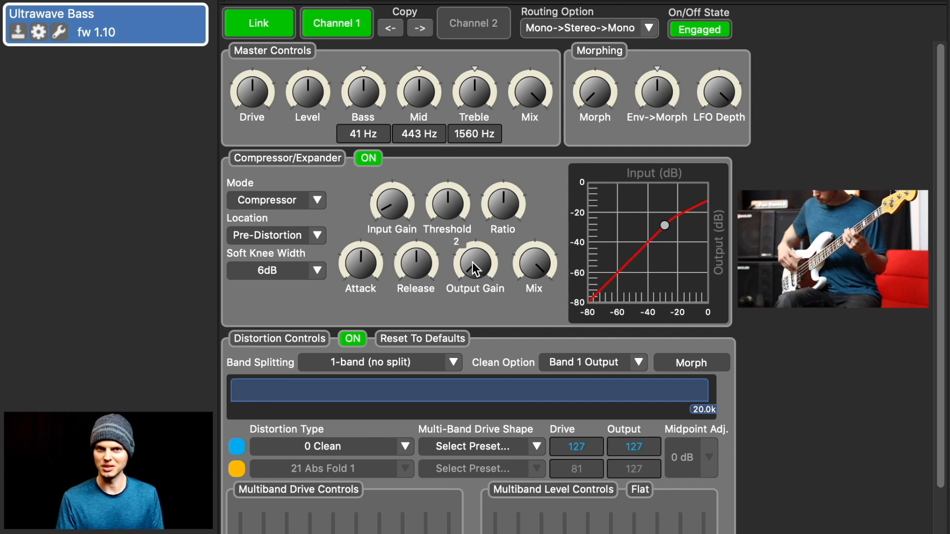
{"action": "left_click_drag", "start_coordinate": [472, 233], "coordinate": [481, 223]}
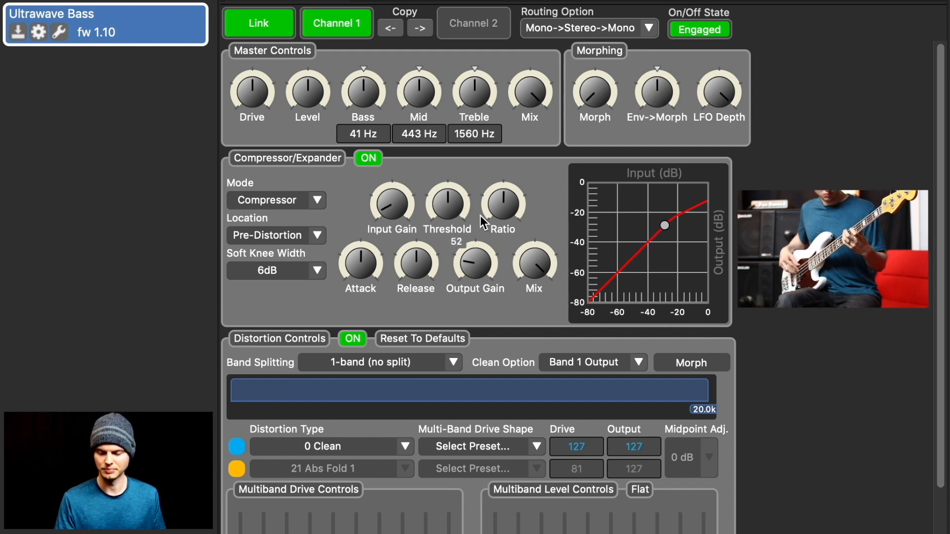
Step: Compare the bypassed and engaged levels while trimming the compressor's output gain to 51, leaving the effect engaged
{"action": "left_click", "coordinate": [706, 31]}
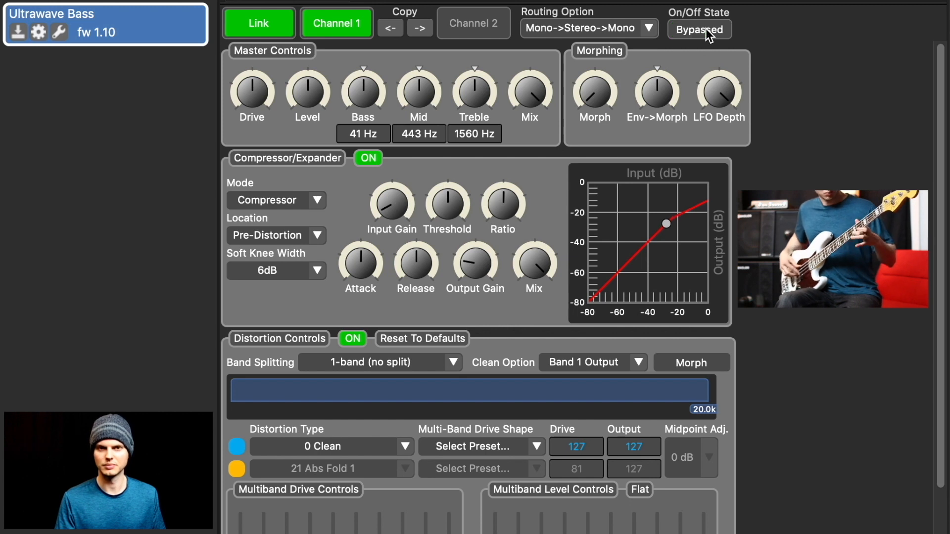
{"action": "left_click", "coordinate": [707, 31]}
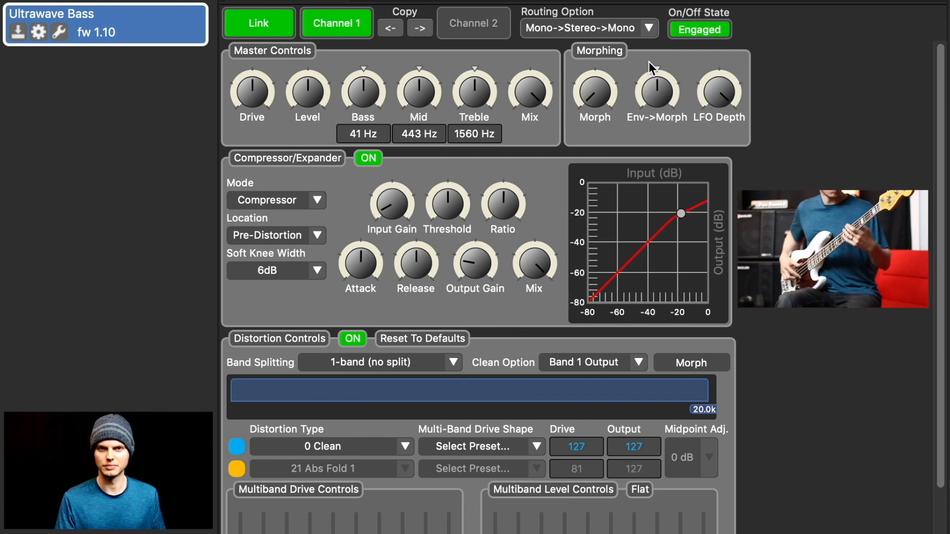
{"action": "mouse_move", "coordinate": [473, 270]}
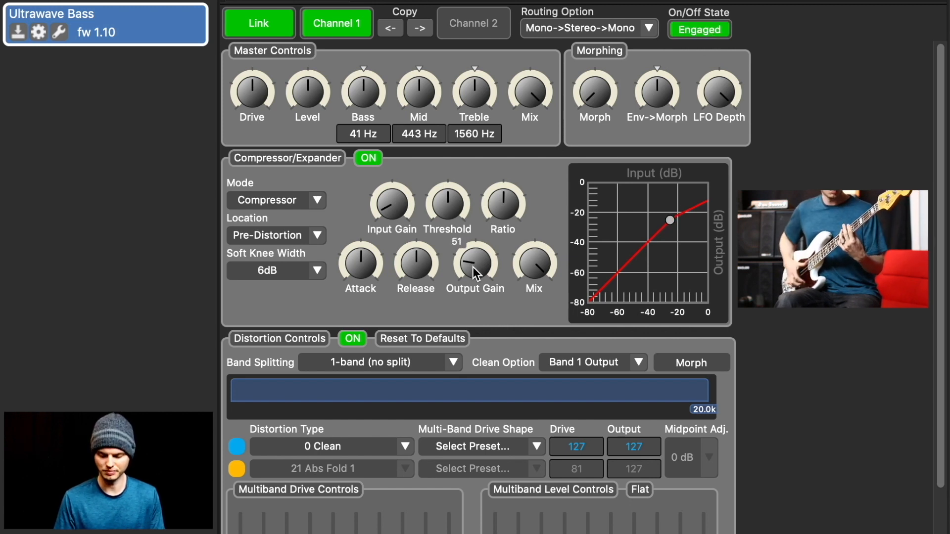
{"action": "left_click_drag", "start_coordinate": [473, 267], "coordinate": [474, 263]}
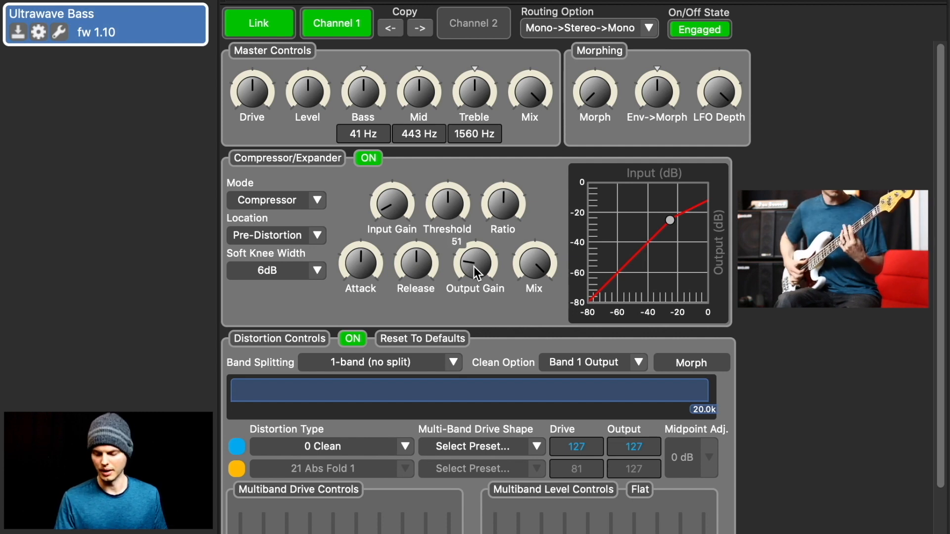
{"action": "left_click", "coordinate": [704, 31]}
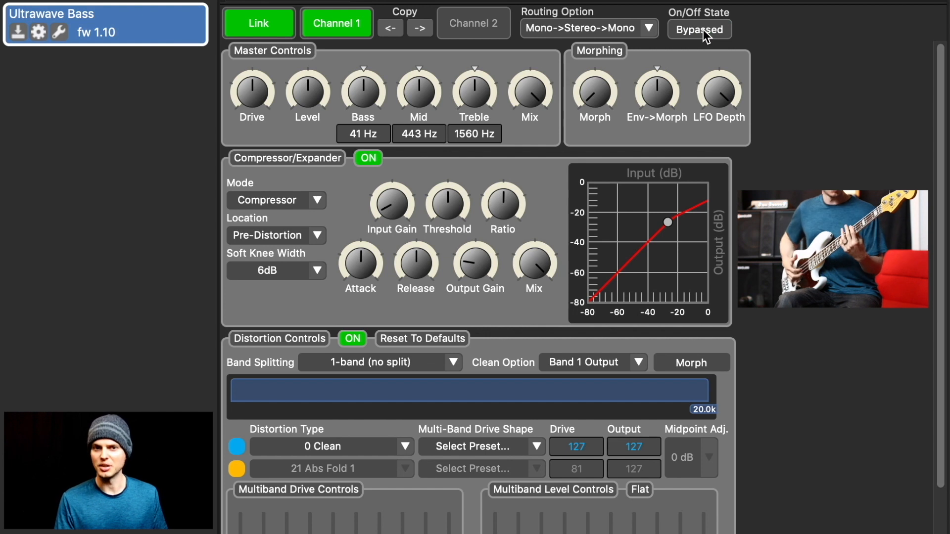
{"action": "left_click", "coordinate": [704, 31]}
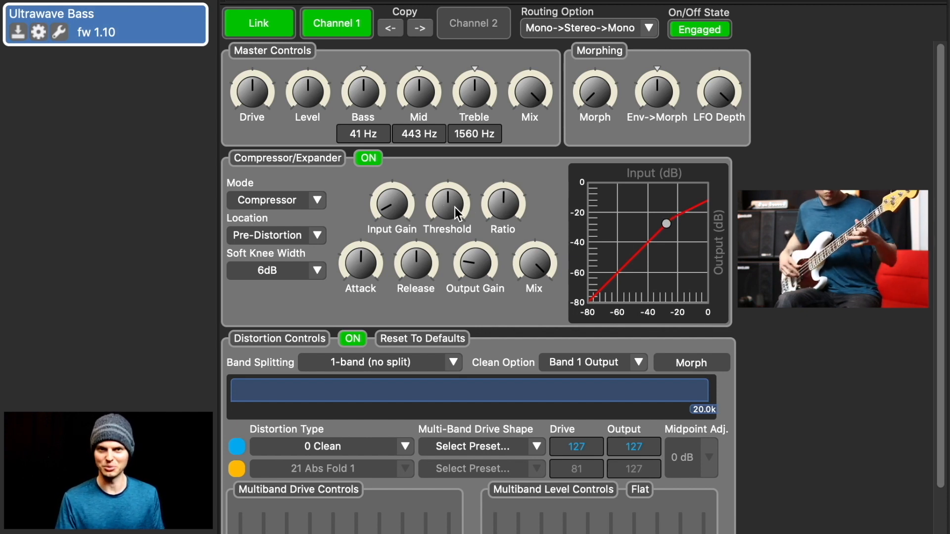
Step: Sweep the compressor's threshold to minimum, set it just below its midpoint, and raise the ratio slightly above its midpoint
{"action": "left_click_drag", "start_coordinate": [455, 207], "coordinate": [452, 248]}
{"action": "left_click_drag", "start_coordinate": [448, 208], "coordinate": [444, 224]}
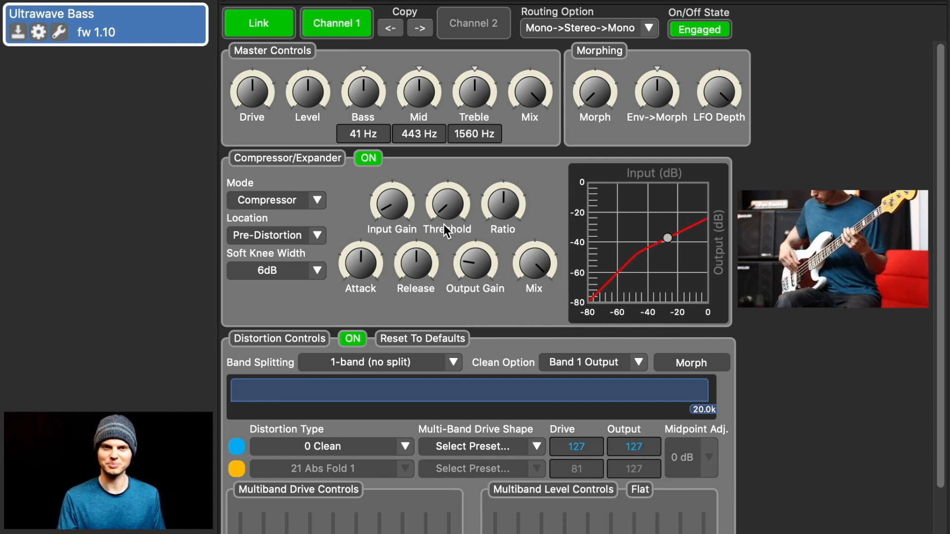
{"action": "left_click_drag", "start_coordinate": [447, 215], "coordinate": [462, 109]}
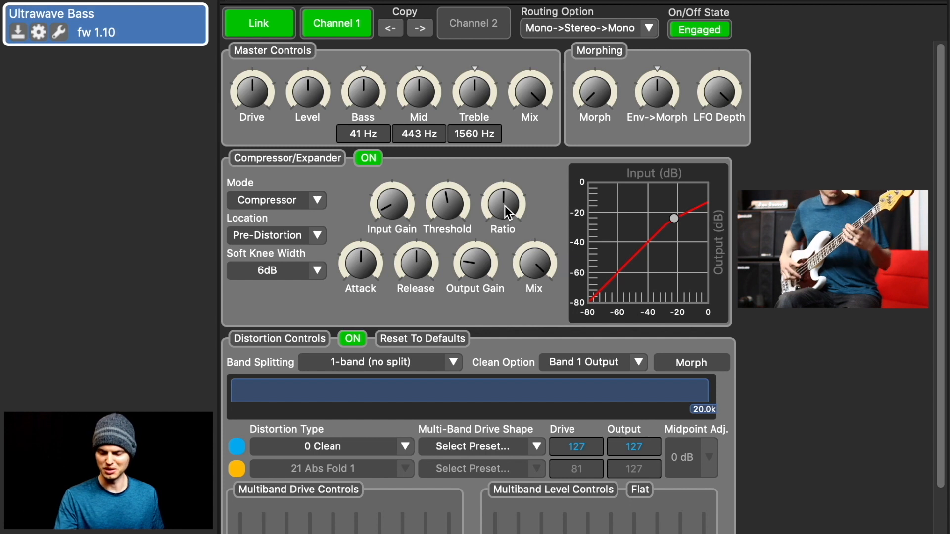
{"action": "left_click_drag", "start_coordinate": [503, 209], "coordinate": [477, 158]}
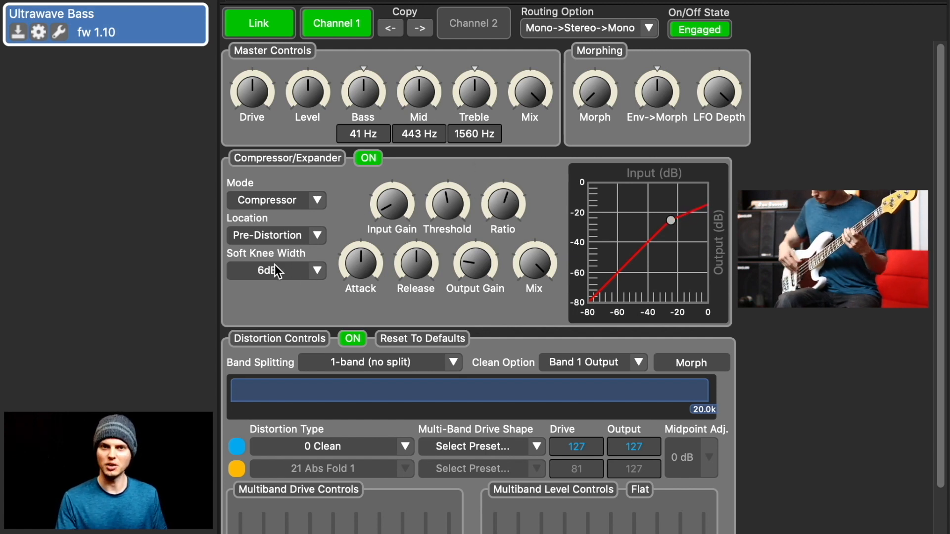
Step: Try the soft knee width at OFF and 15dB, and return it to 6dB
{"action": "left_click", "coordinate": [316, 276]}
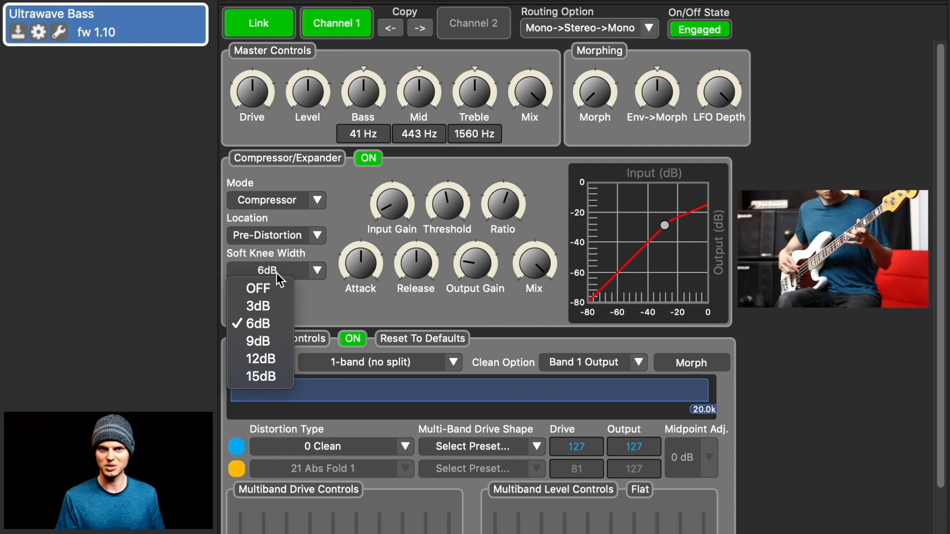
{"action": "left_click", "coordinate": [263, 288]}
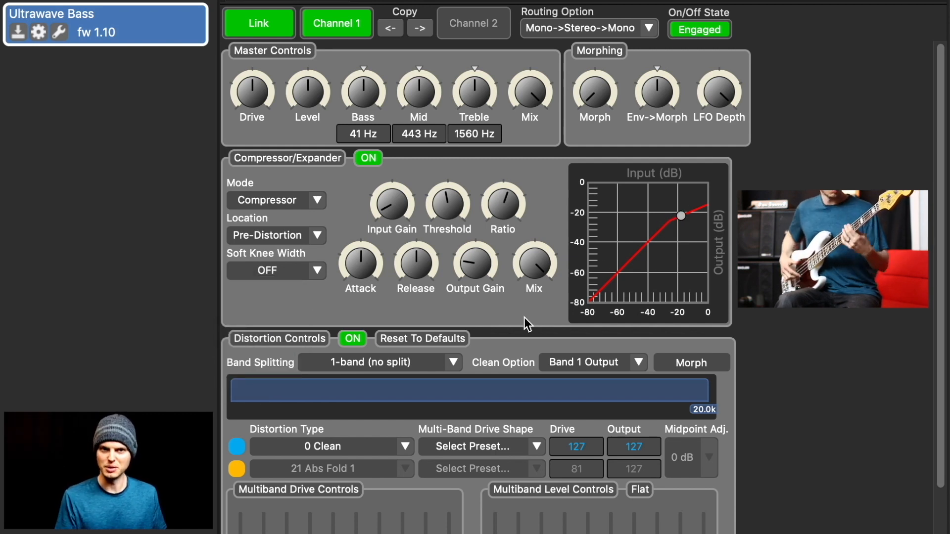
{"action": "left_click", "coordinate": [322, 274]}
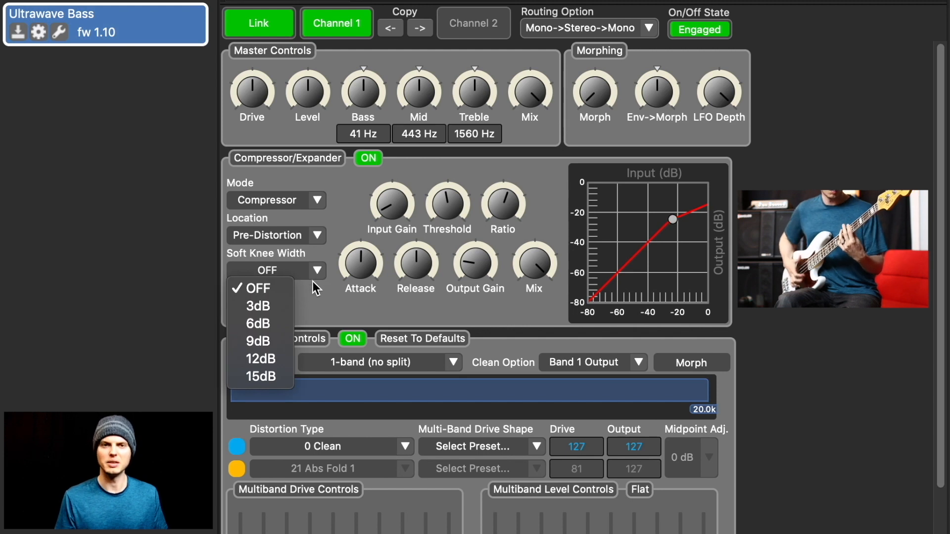
{"action": "left_click", "coordinate": [278, 375]}
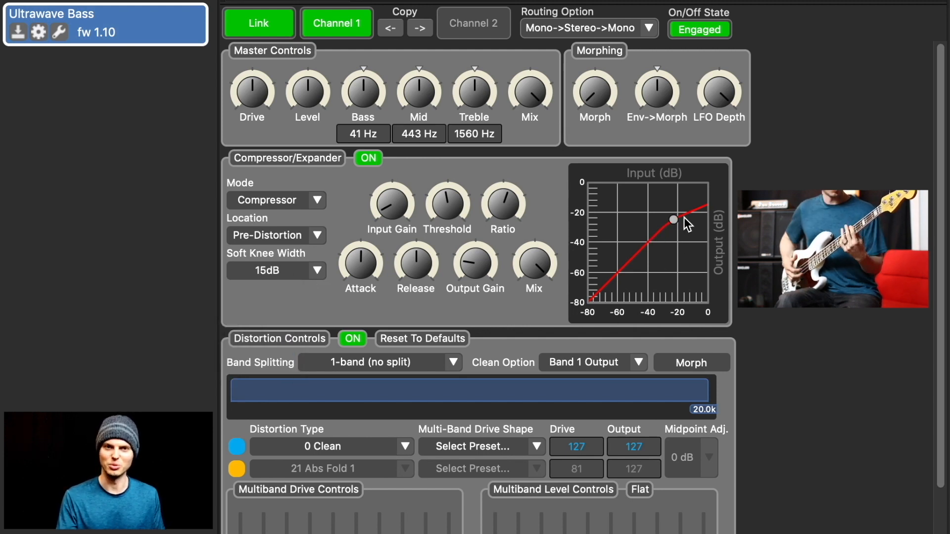
{"action": "left_click", "coordinate": [321, 270]}
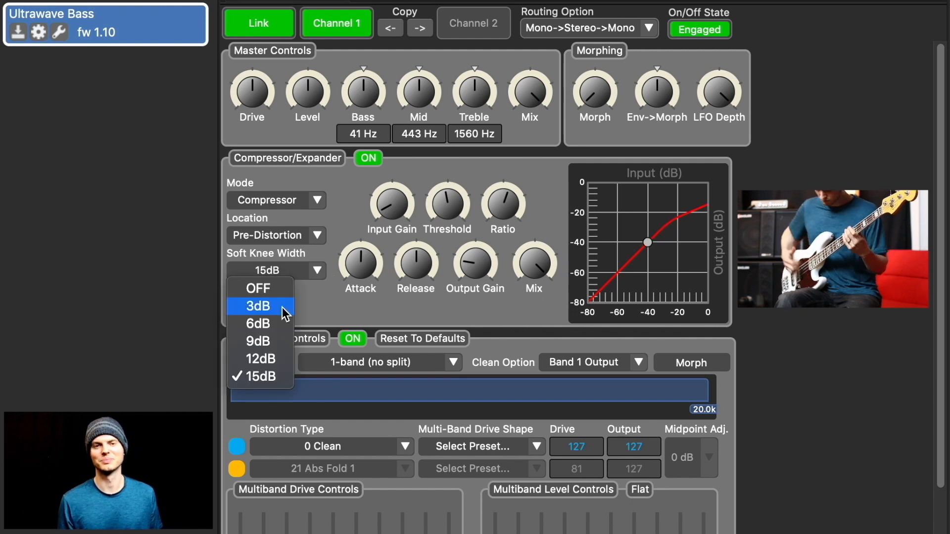
{"action": "left_click", "coordinate": [265, 323]}
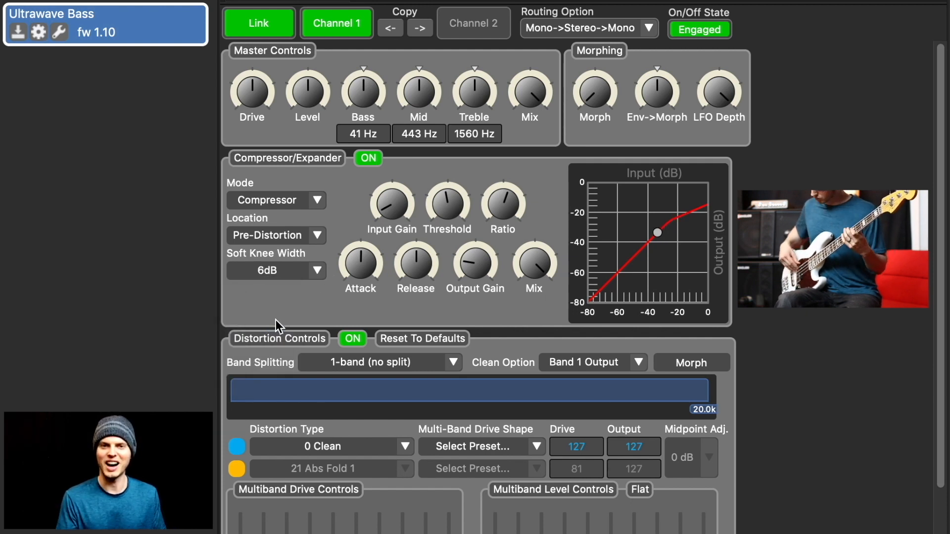
Step: Sweep the compressor's attack to maximum and minimum, nudge the output gain up slightly, and leave the attack well above its midpoint
{"action": "left_click_drag", "start_coordinate": [362, 262], "coordinate": [376, 210]}
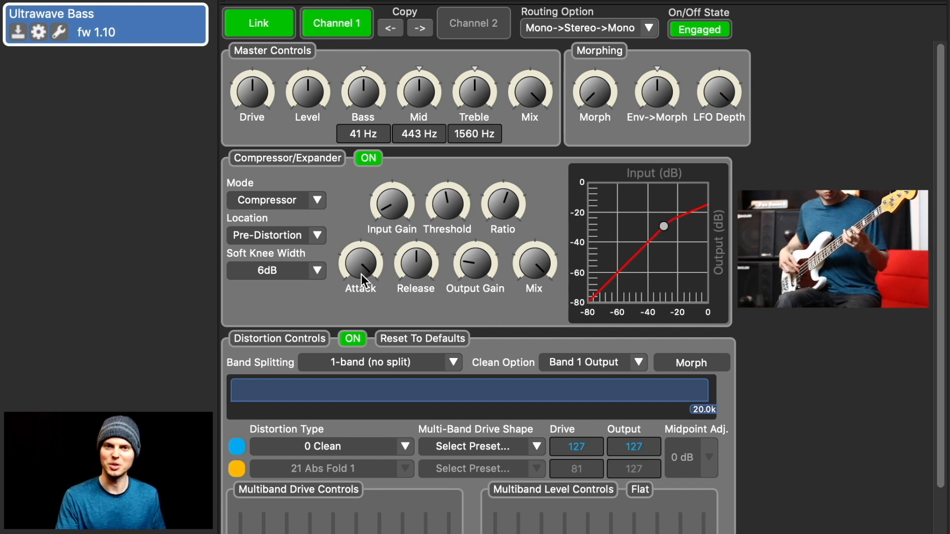
{"action": "left_click_drag", "start_coordinate": [361, 275], "coordinate": [364, 308]}
{"action": "left_click_drag", "start_coordinate": [365, 262], "coordinate": [370, 291]}
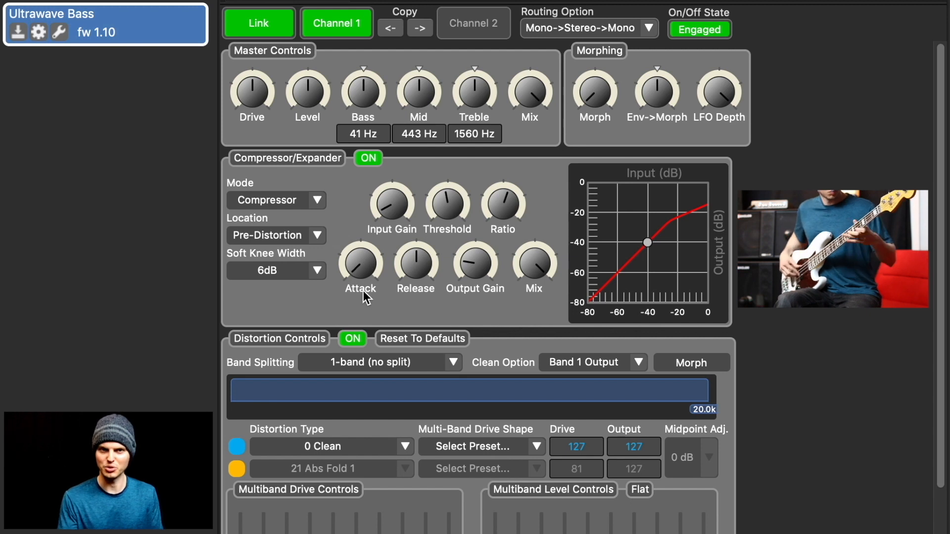
{"action": "mouse_move", "coordinate": [472, 264]}
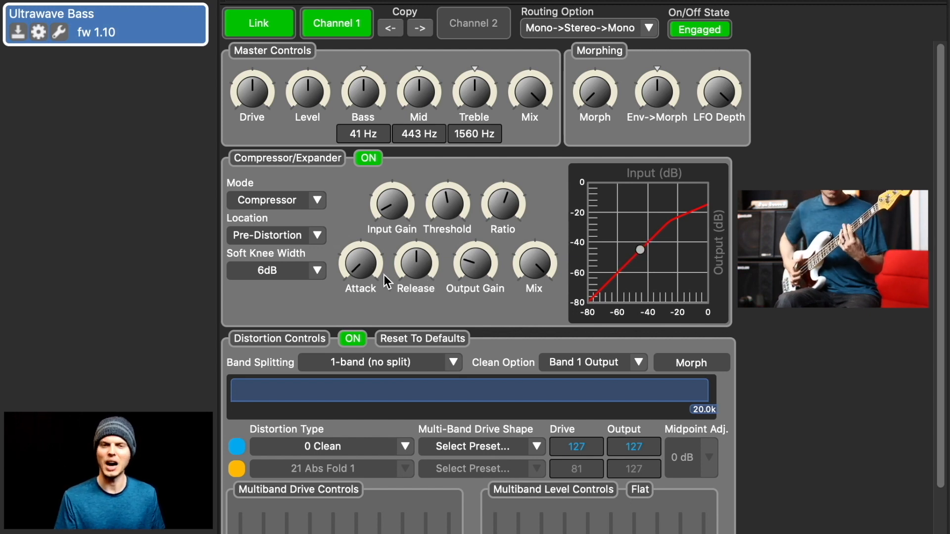
{"action": "mouse_move", "coordinate": [366, 273]}
{"action": "left_click_drag", "start_coordinate": [365, 272], "coordinate": [364, 111]}
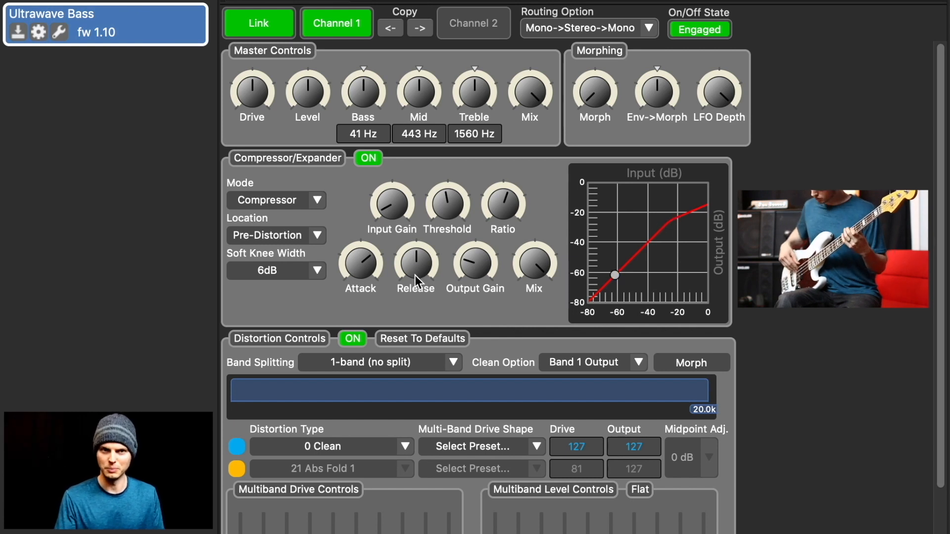
Step: Sweep the compressor's release down to minimum and up near maximum, leaving it slightly above its midpoint
{"action": "left_click_drag", "start_coordinate": [415, 275], "coordinate": [480, 431]}
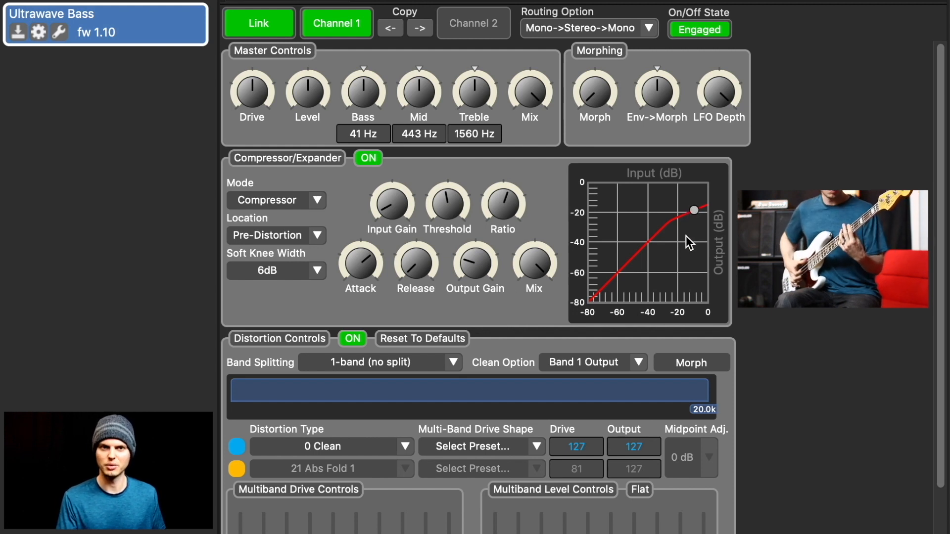
{"action": "left_click_drag", "start_coordinate": [437, 290], "coordinate": [530, 74]}
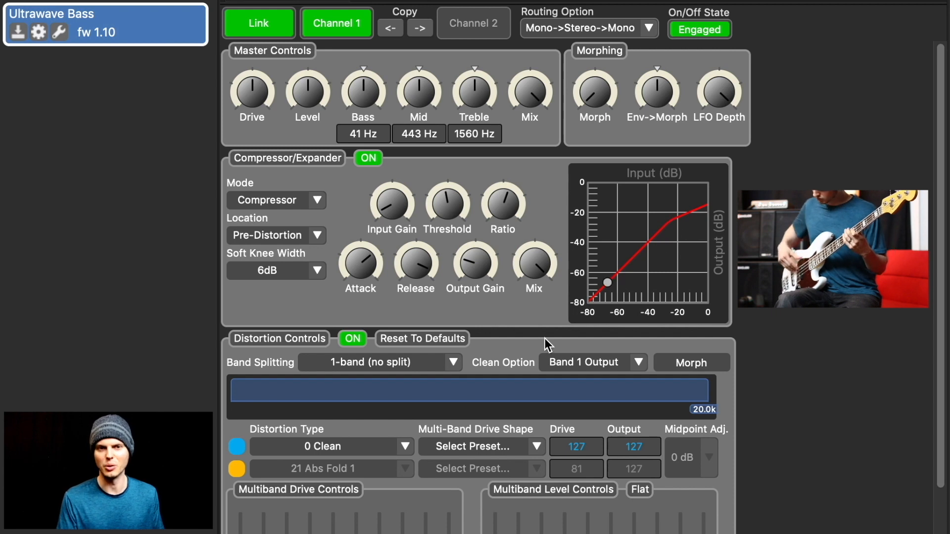
{"action": "left_click_drag", "start_coordinate": [427, 286], "coordinate": [421, 345]}
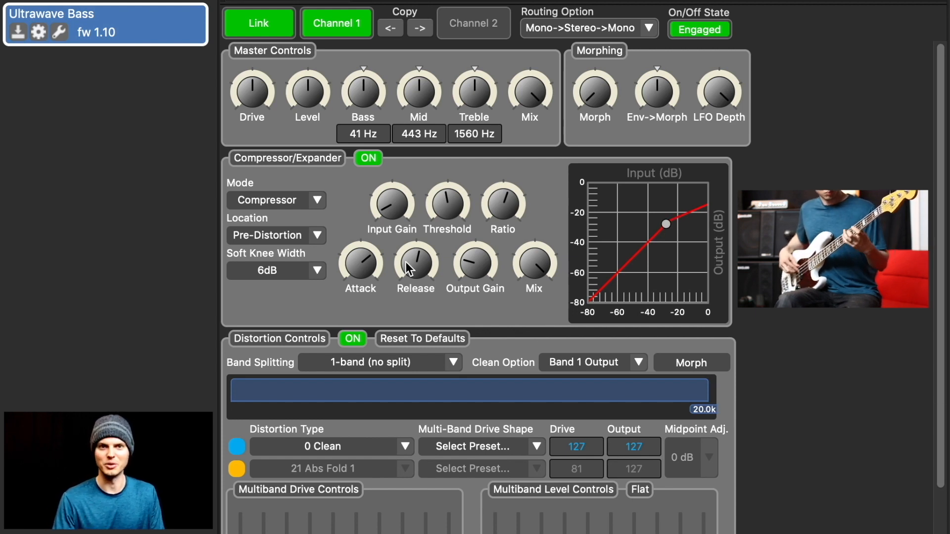
Step: Open the location options for the compressor
{"action": "left_click", "coordinate": [287, 236]}
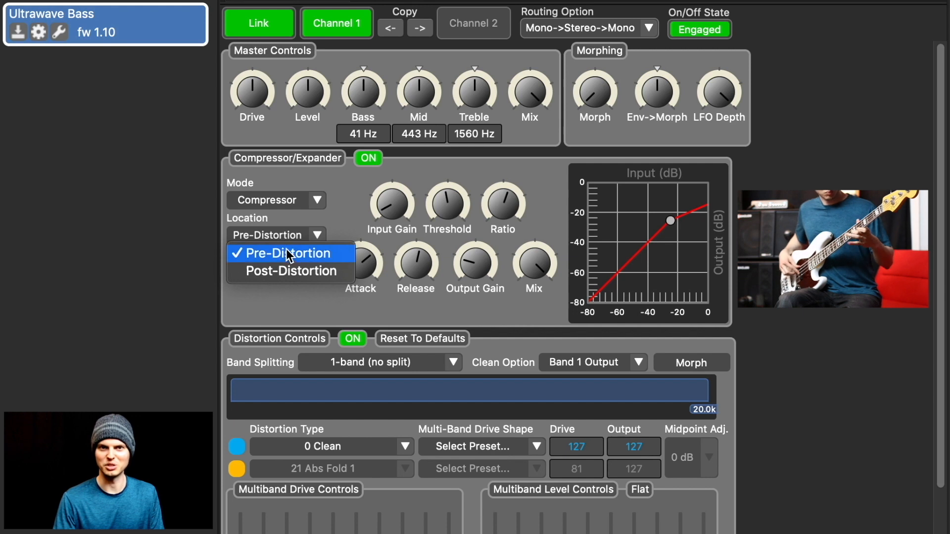